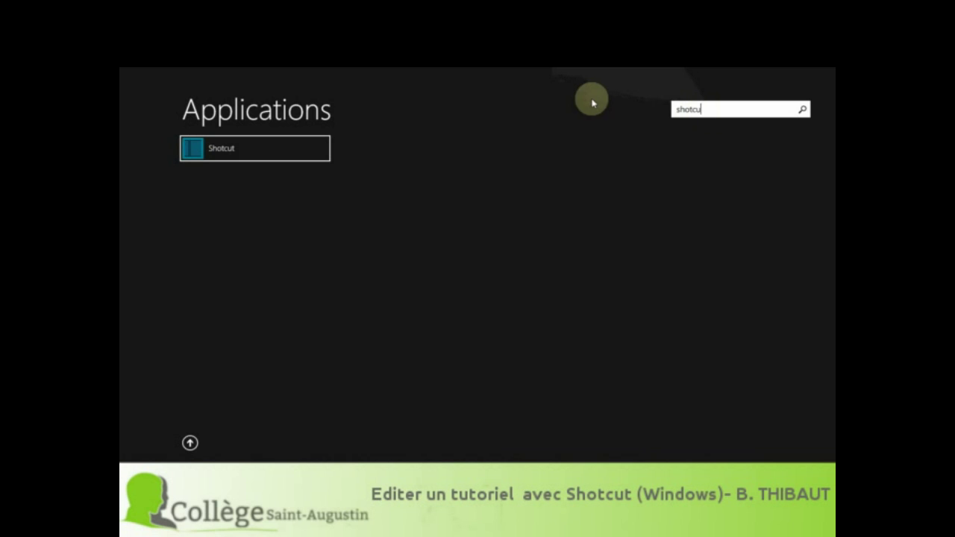
Launch Shotcut and slightly adjust the sizes of the timeline and filters areas.
click(271, 146)
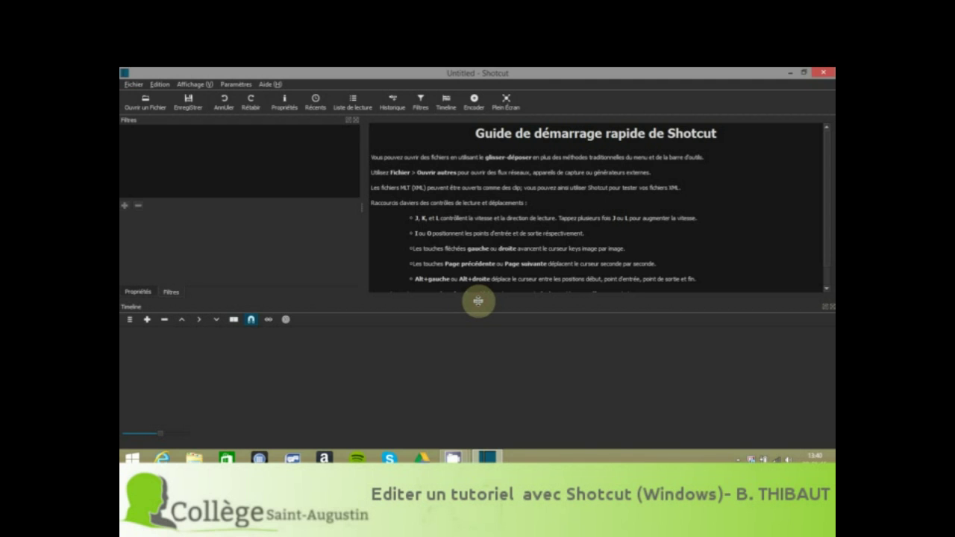
mouse_move(478, 301)
mouse_down()
mouse_move(478, 267)
mouse_move(478, 324)
mouse_move(477, 302)
mouse_up()
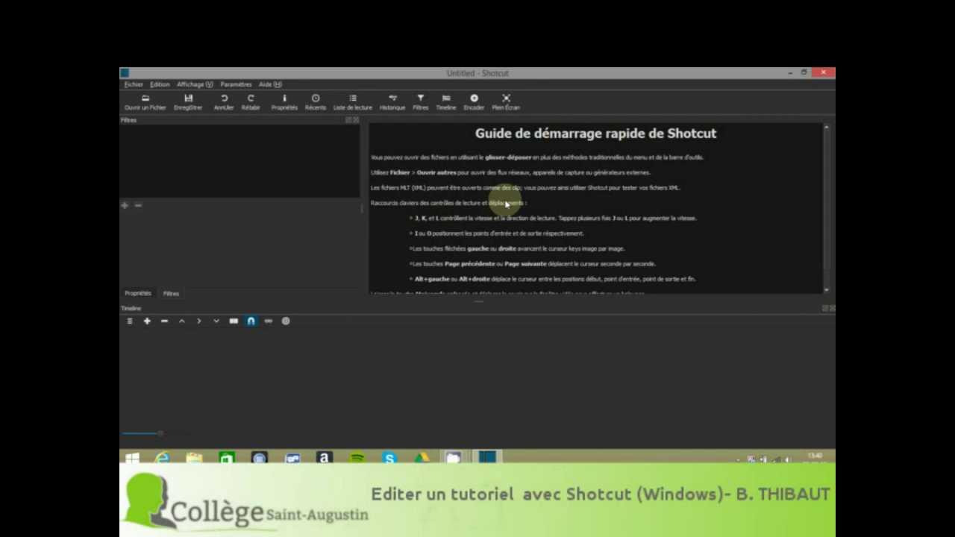
mouse_move(363, 203)
mouse_down()
mouse_move(320, 209)
mouse_move(385, 215)
mouse_move(355, 216)
mouse_up()
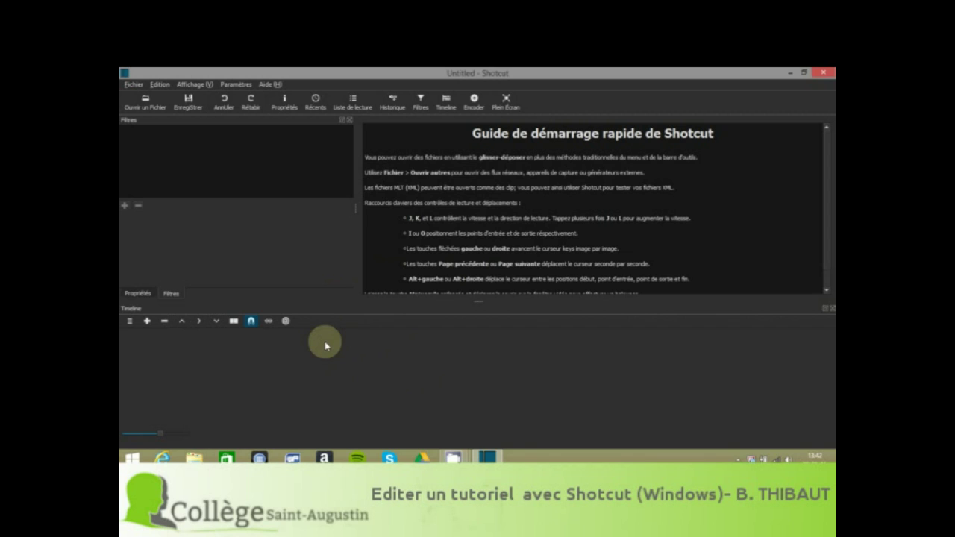
Add three video tracks to the timeline and enlarge the timeline area so all three fit.
click(129, 321)
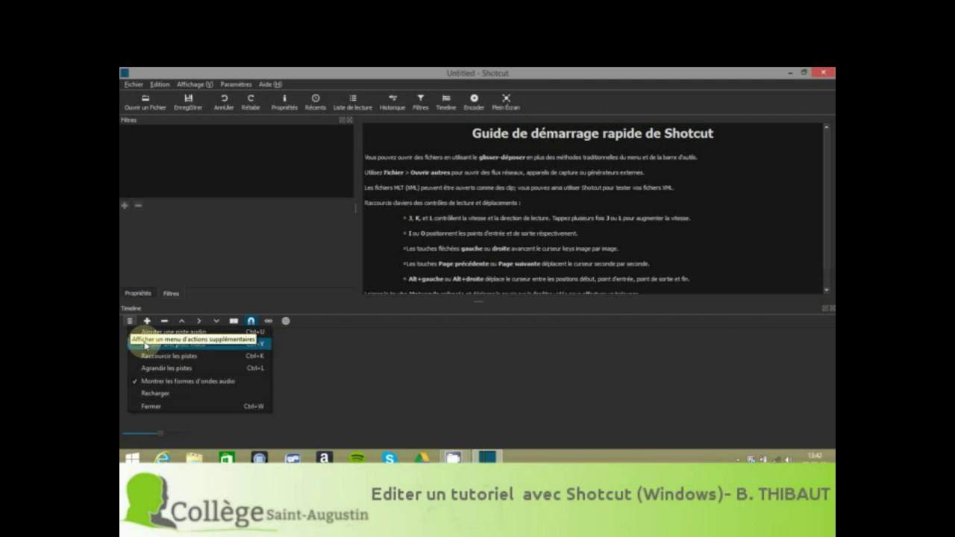
click(145, 344)
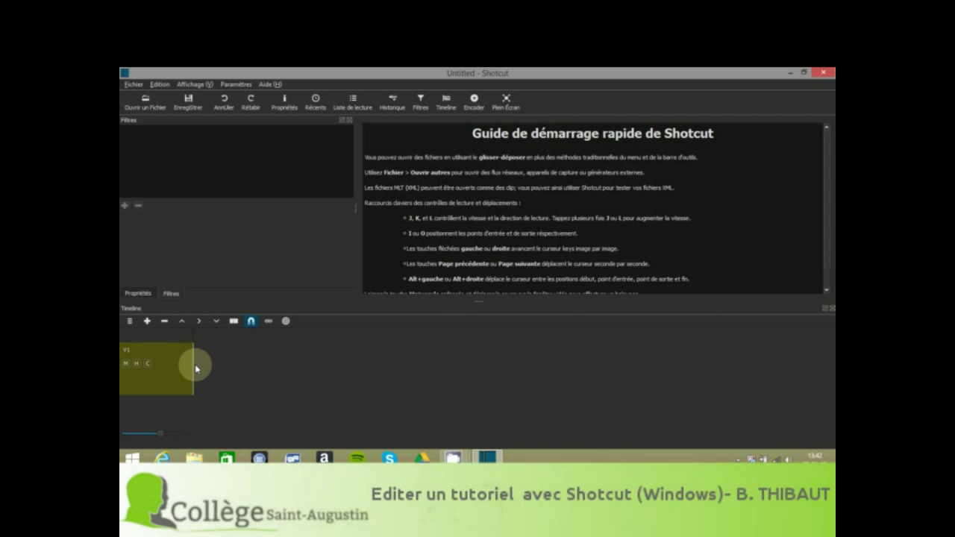
click(131, 322)
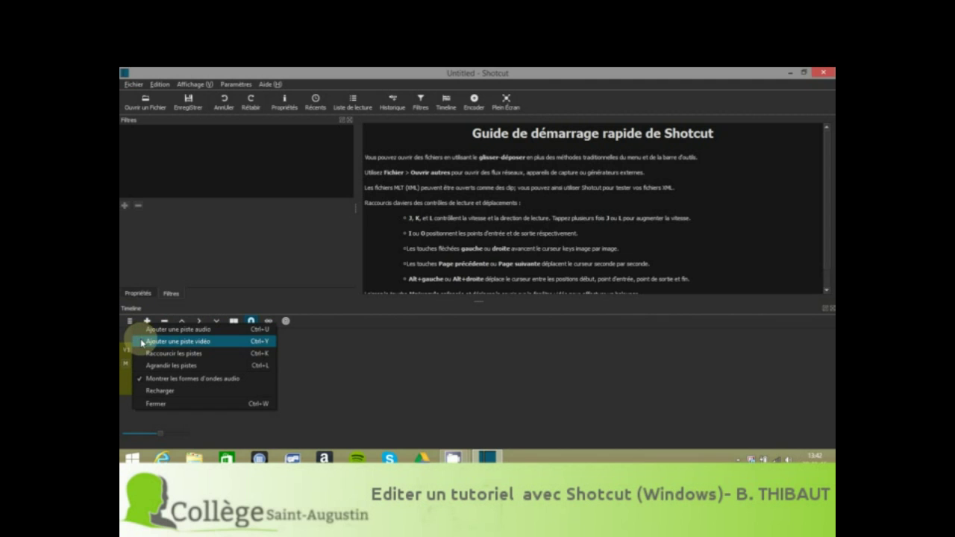
click(143, 342)
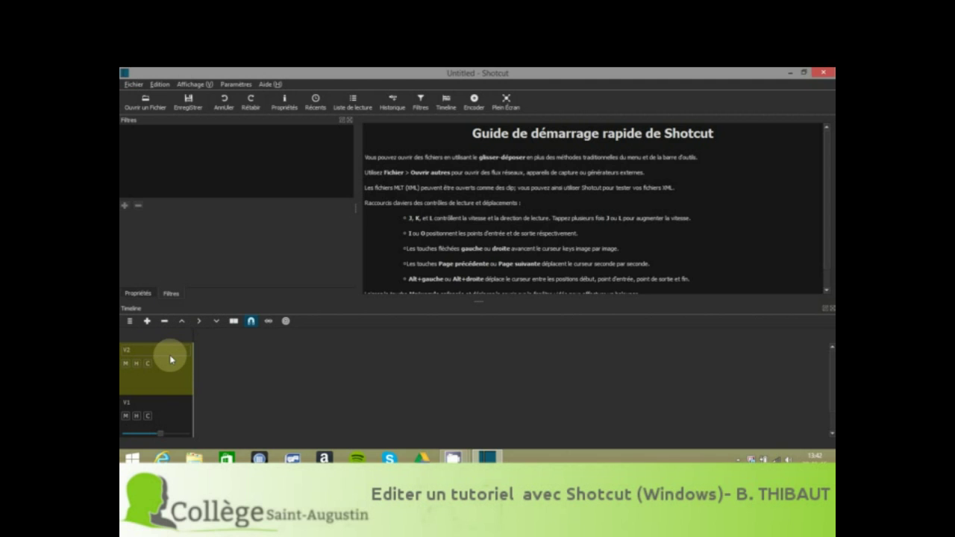
click(130, 326)
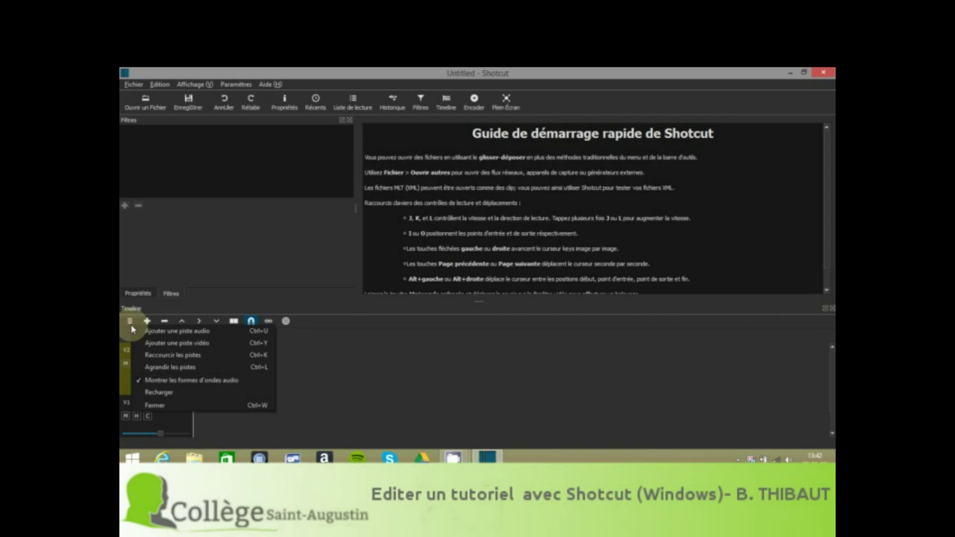
click(145, 343)
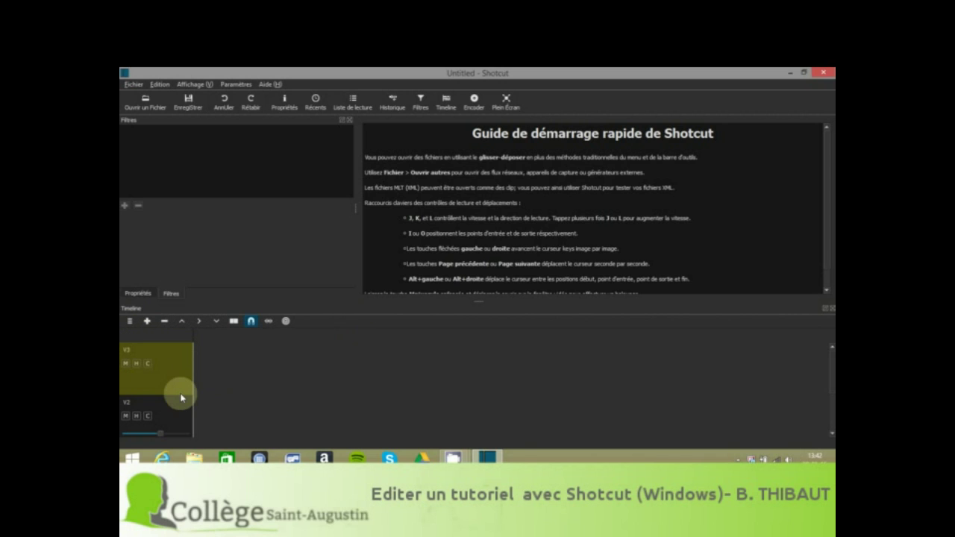
drag(478, 302, 476, 251)
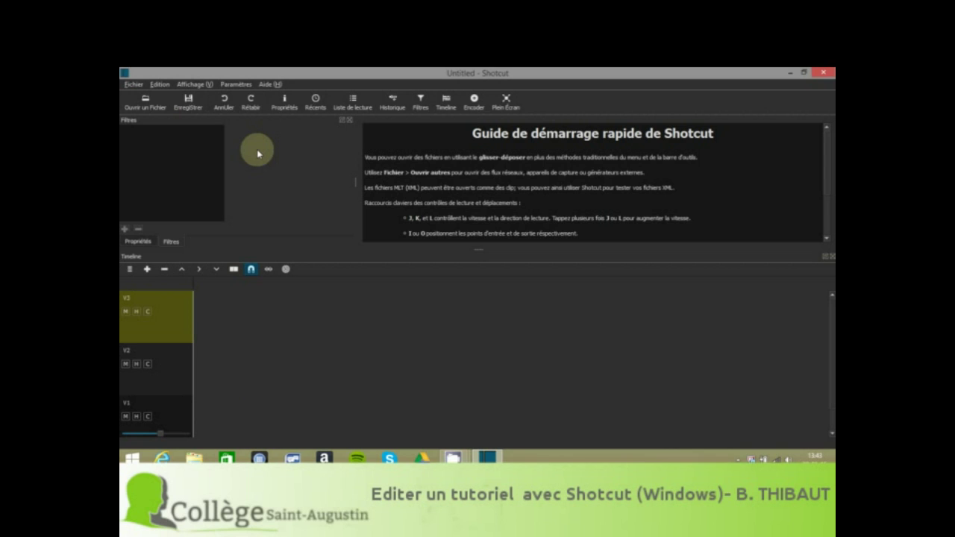
Open MrNobody.mpeg from the podcast Thy folder in Documents.
click(145, 102)
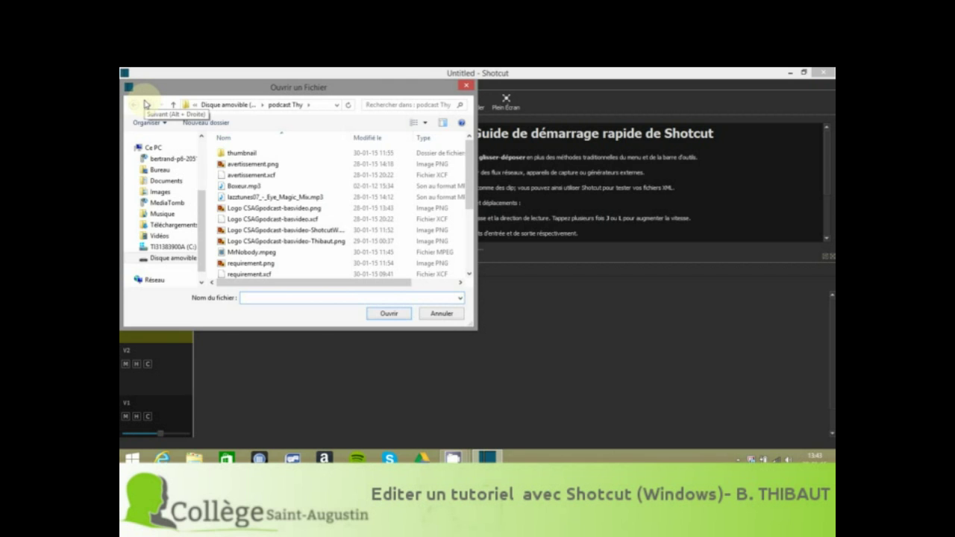
click(160, 181)
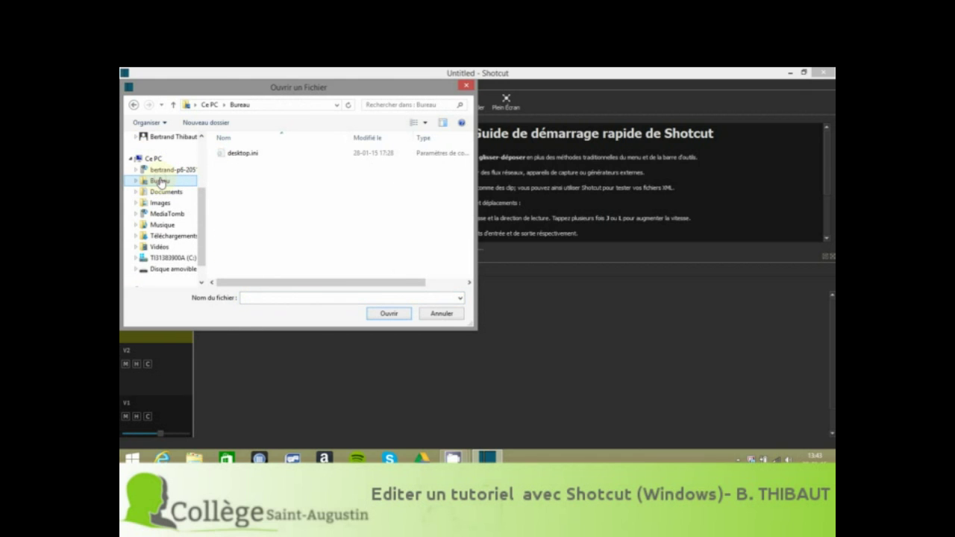
click(161, 193)
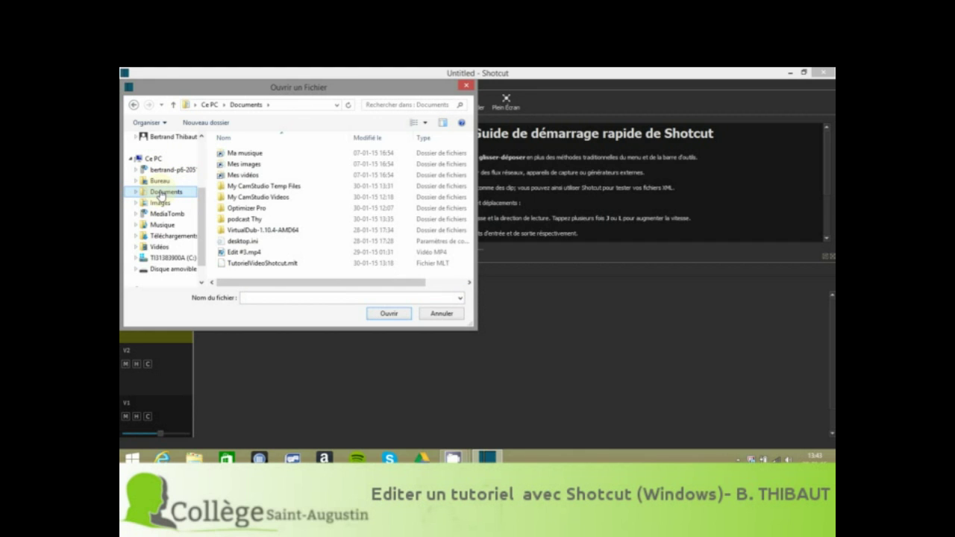
double_click(241, 220)
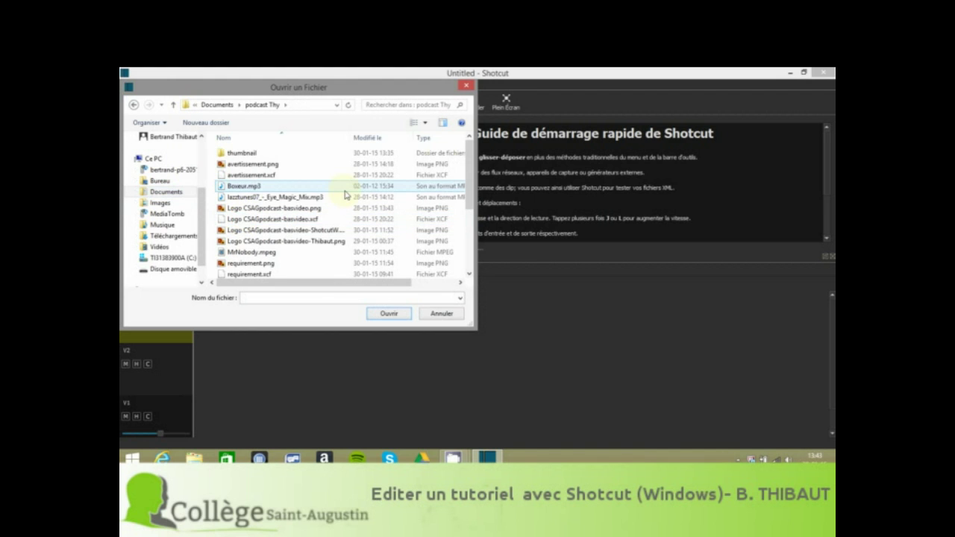
drag(471, 156, 471, 203)
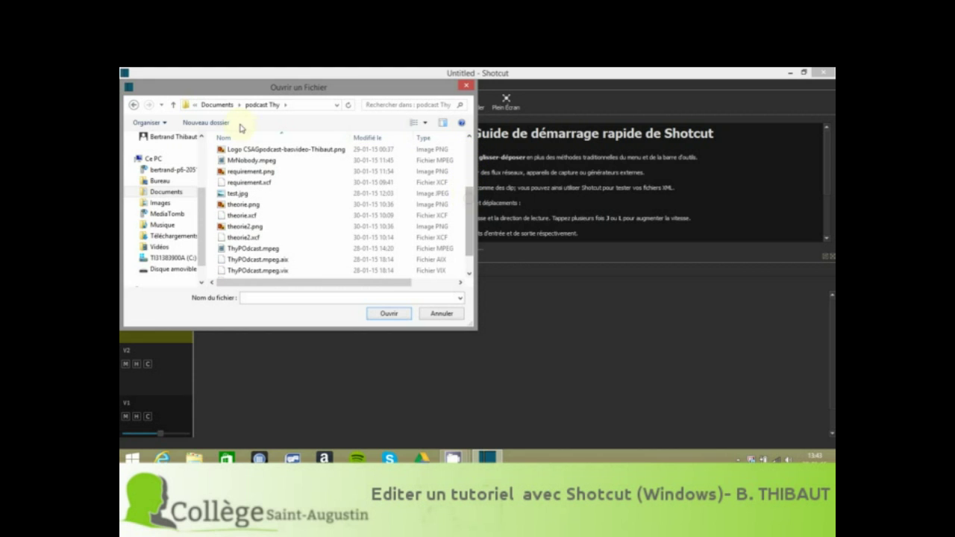
click(241, 163)
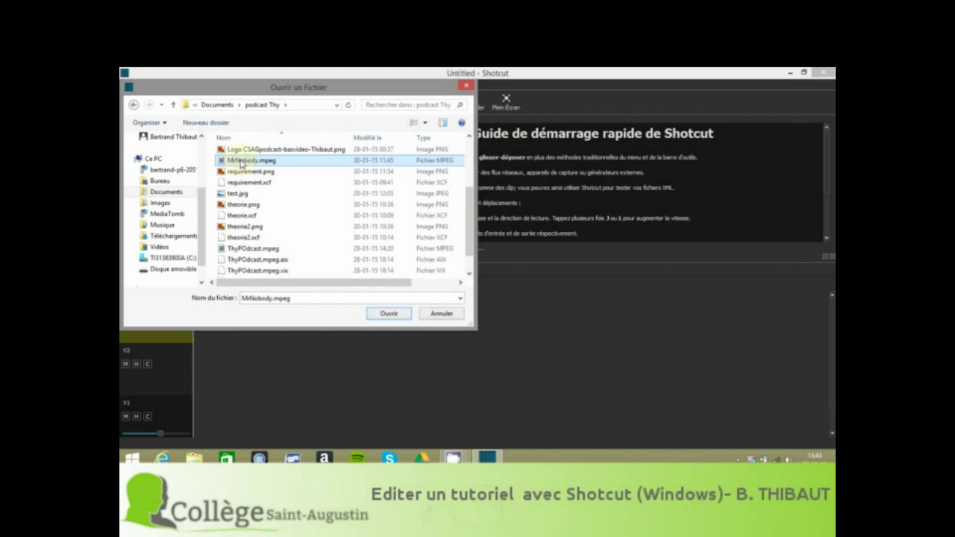
click(387, 314)
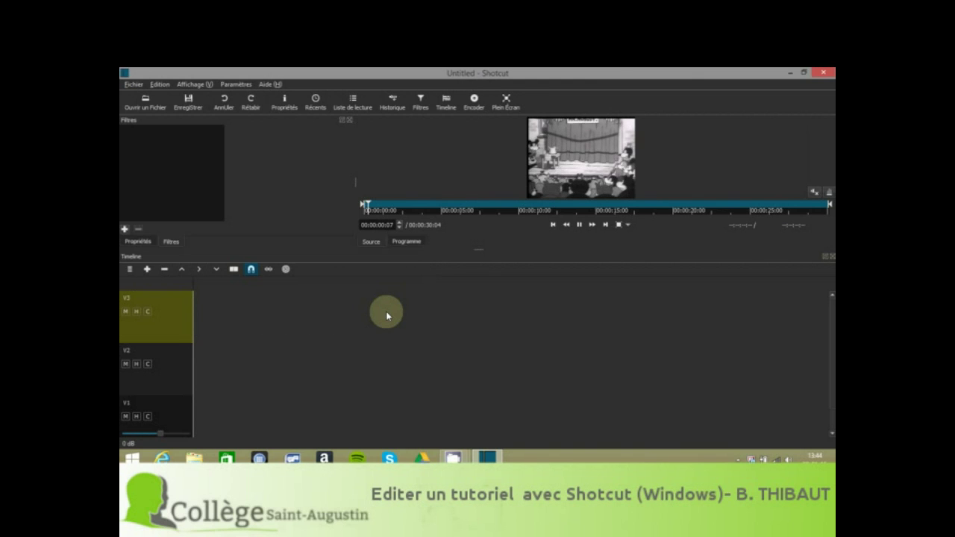
Pause the playback, place the MrNobody.mpeg clip at the start of track V1 and scrub through it to its end.
click(579, 225)
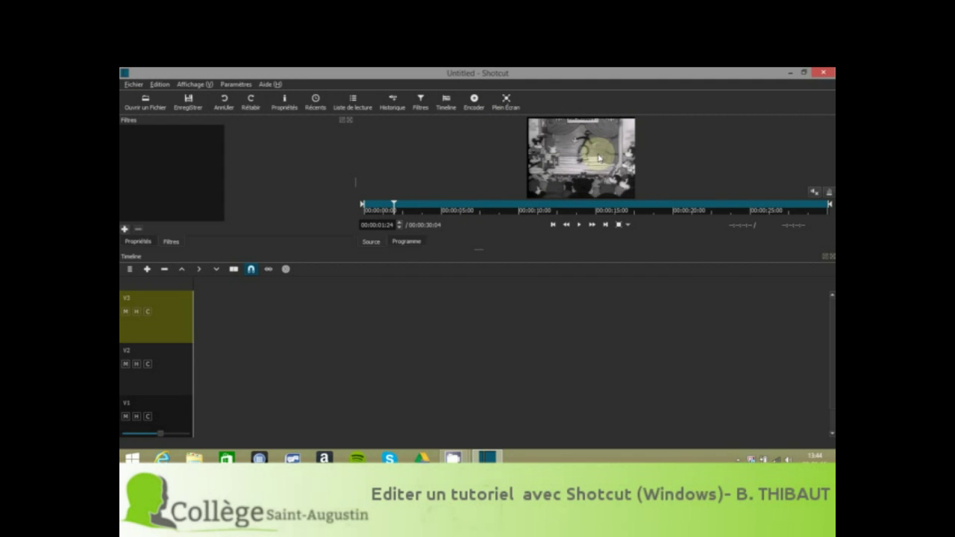
click(578, 229)
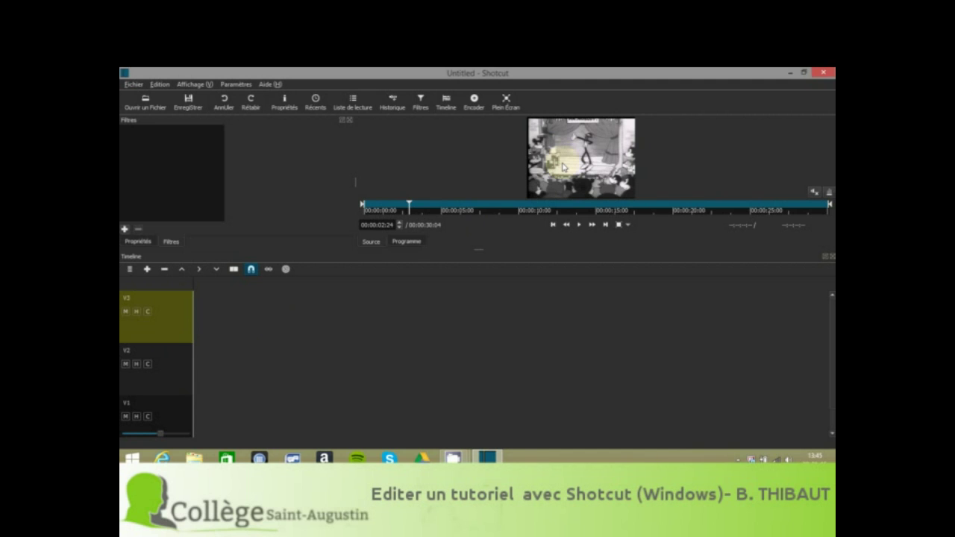
drag(566, 163, 194, 407)
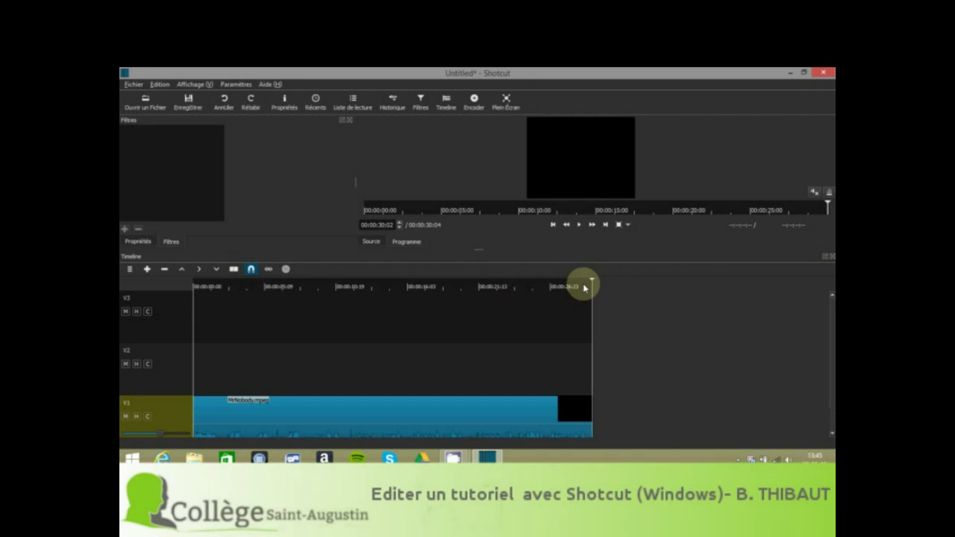
drag(585, 288, 428, 302)
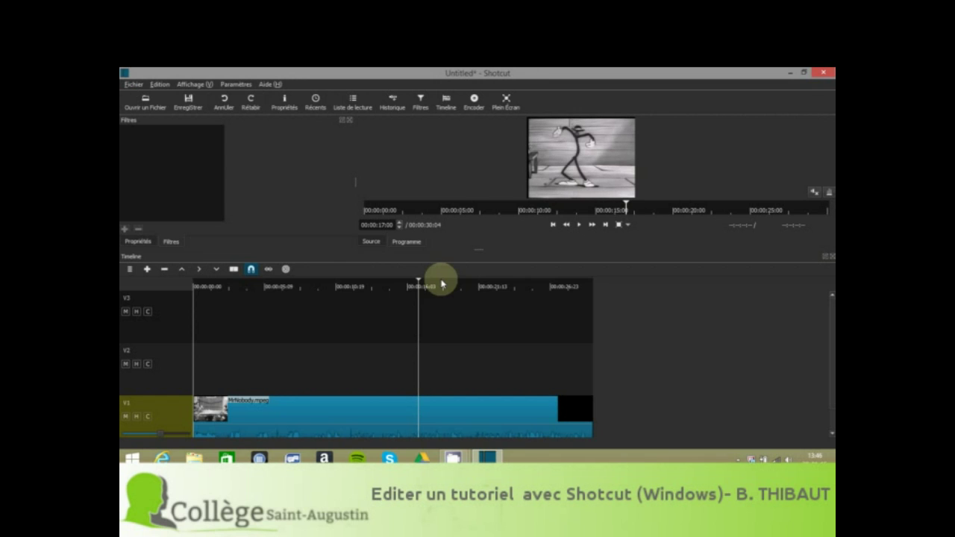
drag(419, 282, 594, 302)
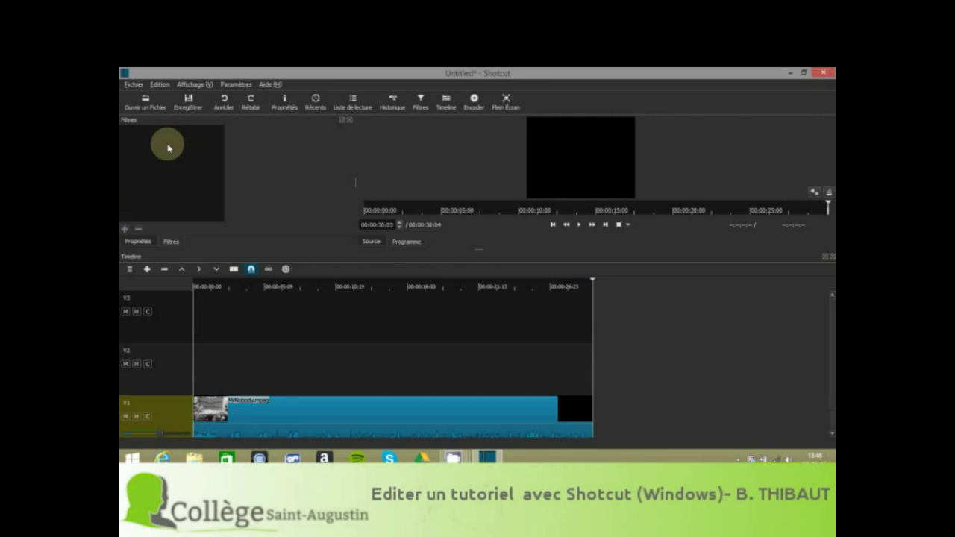
Open Logo CSAGpodcast-basvideo.png from the podcast Thy folder and place it at the start of track V2.
click(147, 108)
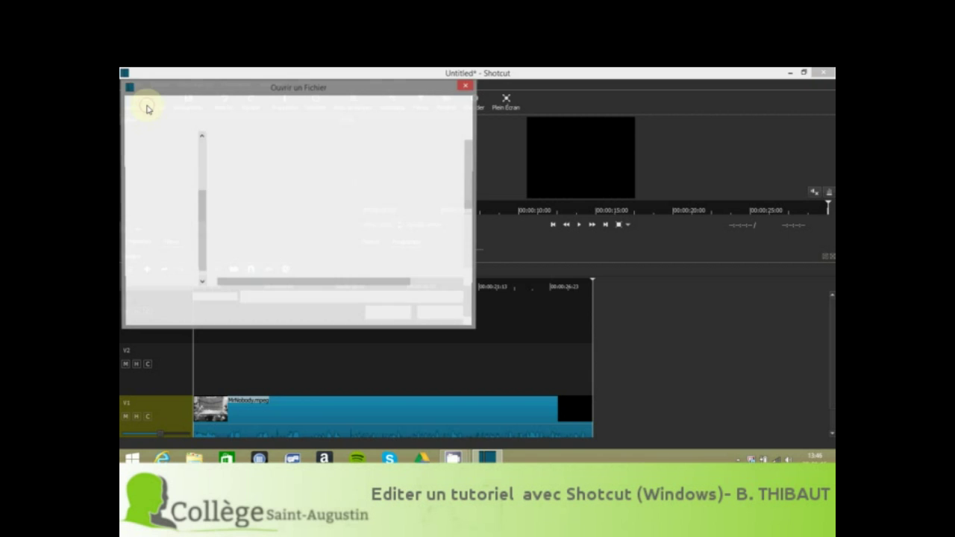
scroll(197, 207, down, 1)
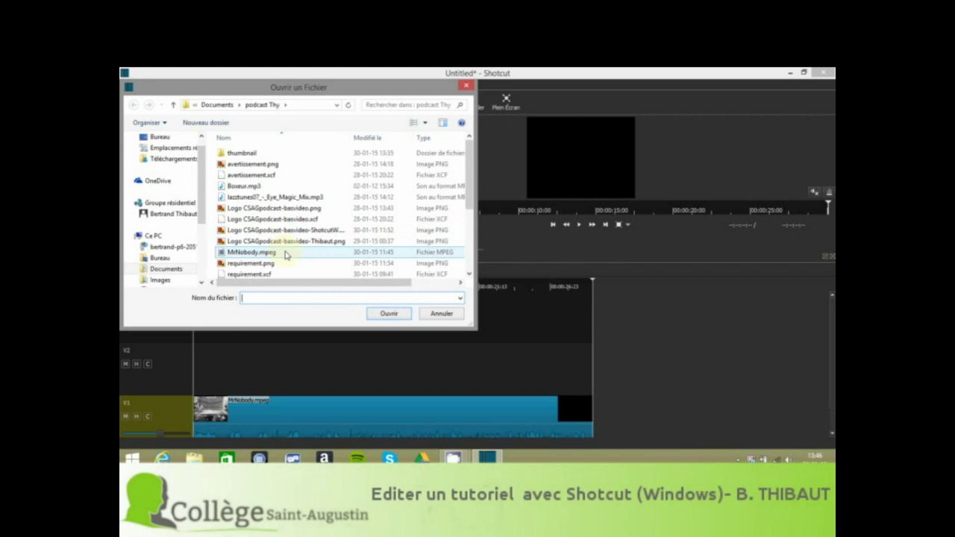
click(296, 212)
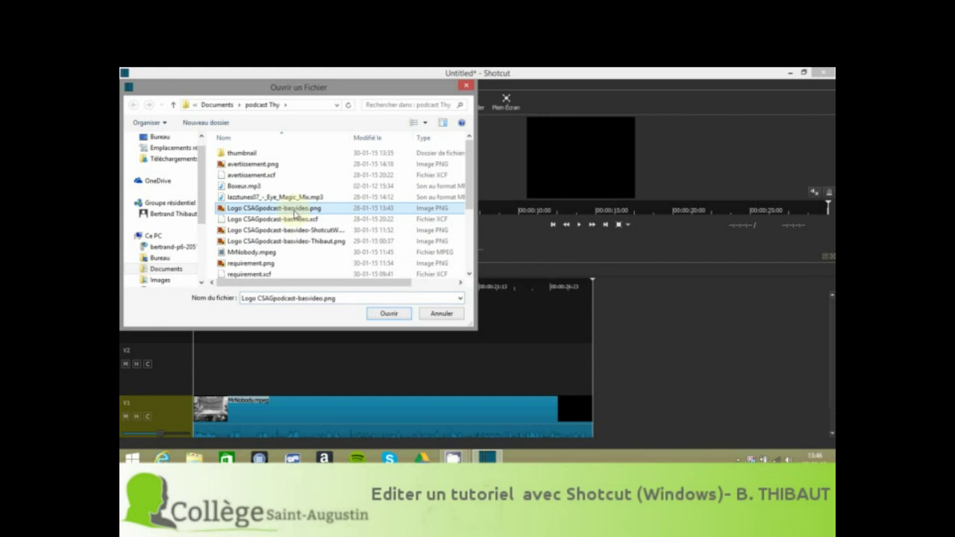
click(385, 317)
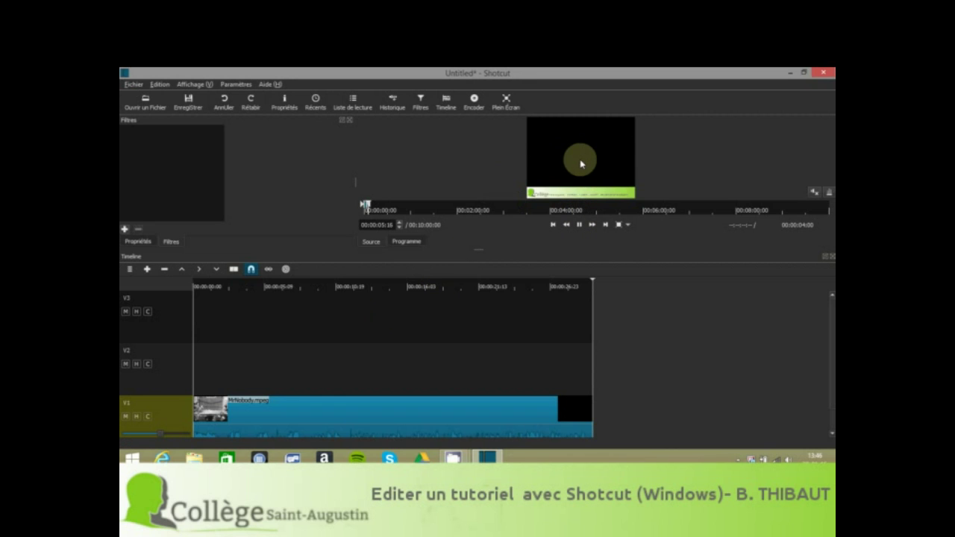
click(579, 224)
drag(579, 151, 199, 377)
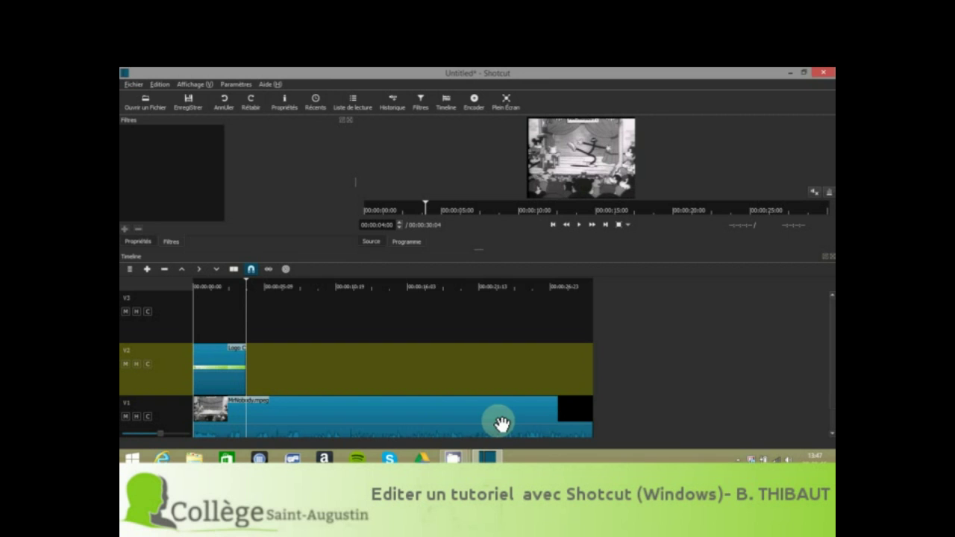
Extend the logo clip on track V2 so it ends together with the MrNobody.mpeg clip on track V1.
click(579, 285)
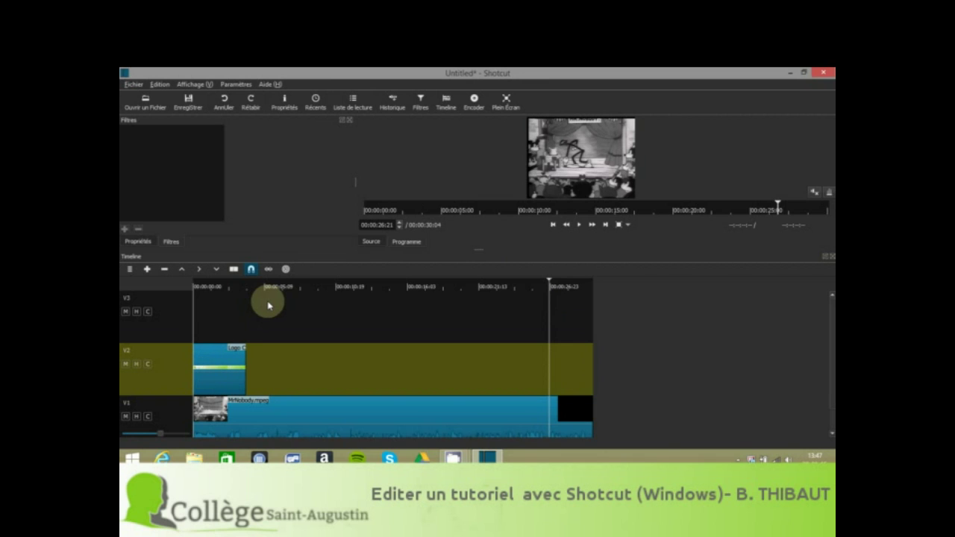
click(234, 368)
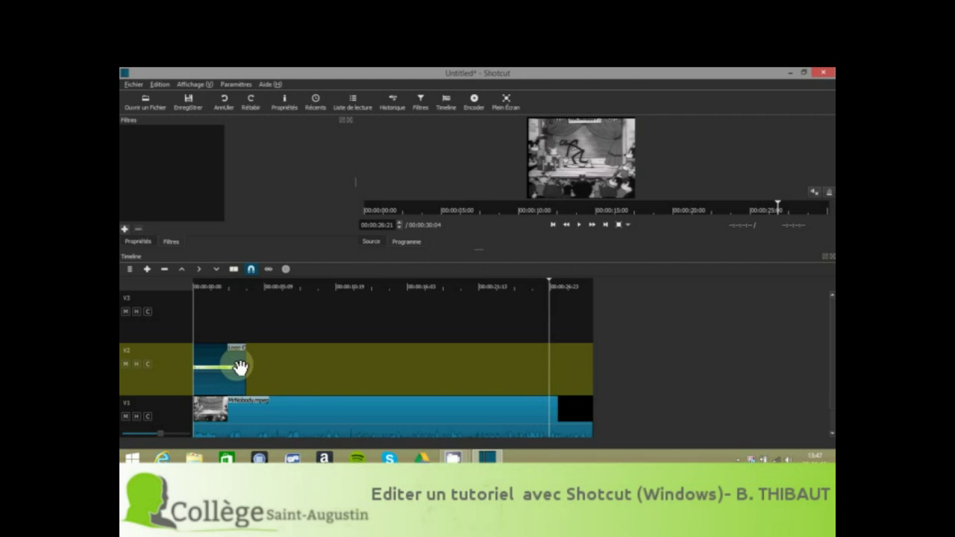
drag(240, 367, 245, 365)
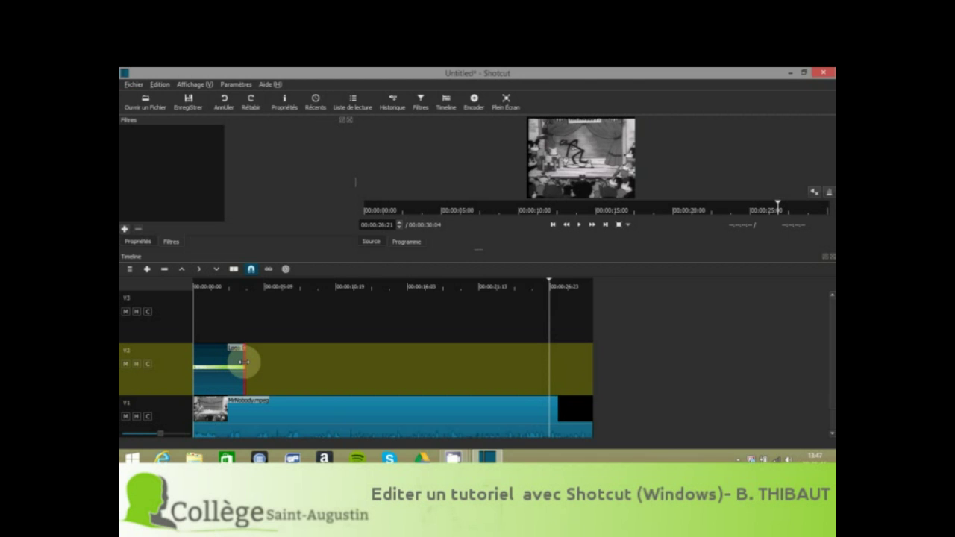
drag(244, 362, 602, 360)
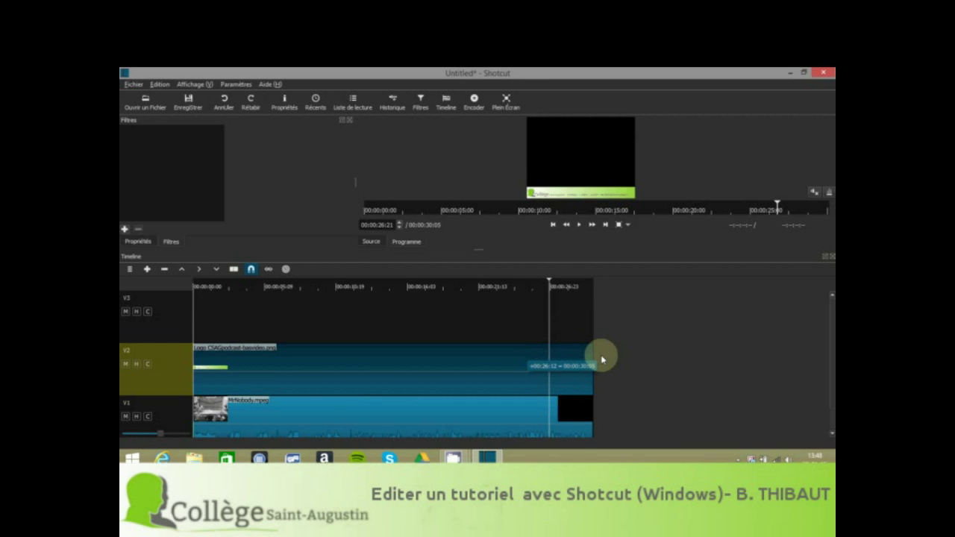
drag(602, 360, 602, 360)
drag(602, 360, 603, 360)
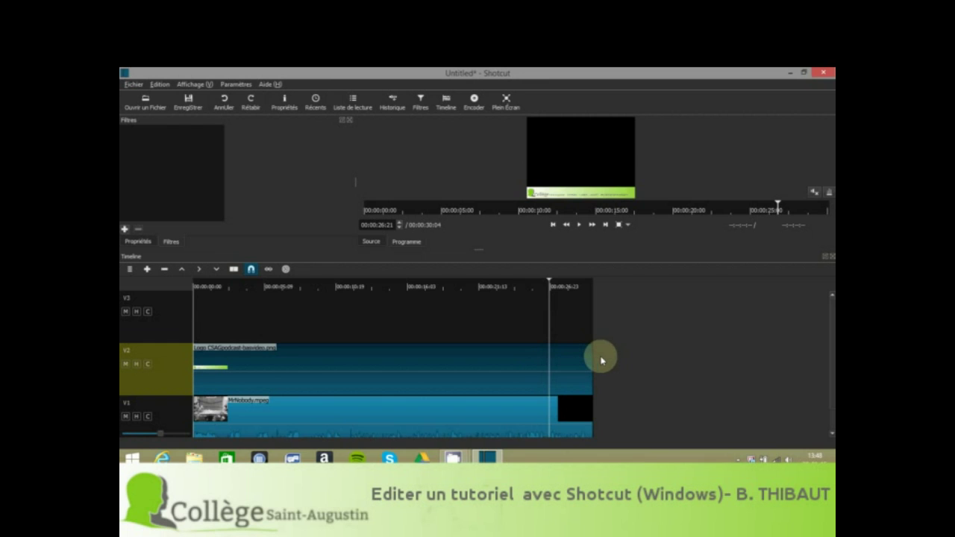